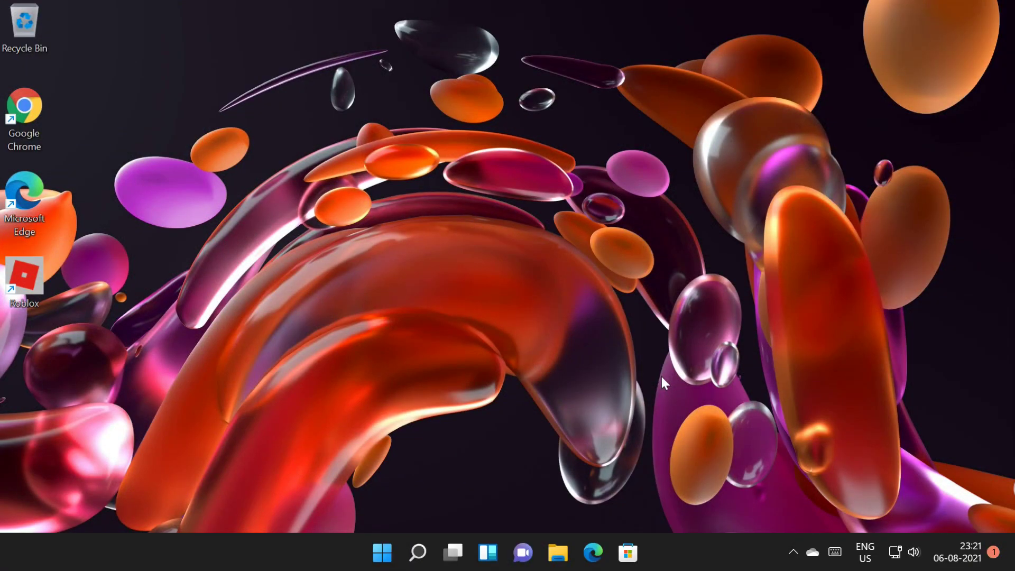
Step: Open Windows Search to look for Registry Editor (regedit)
{"action": "left_click", "coordinate": [416, 553]}
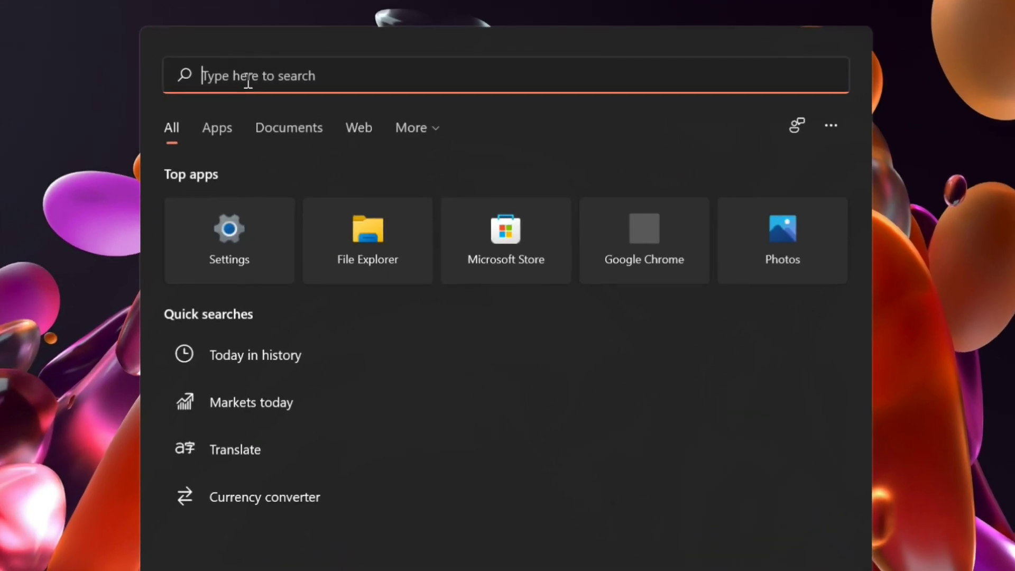
{"action": "type", "text": "reged"}
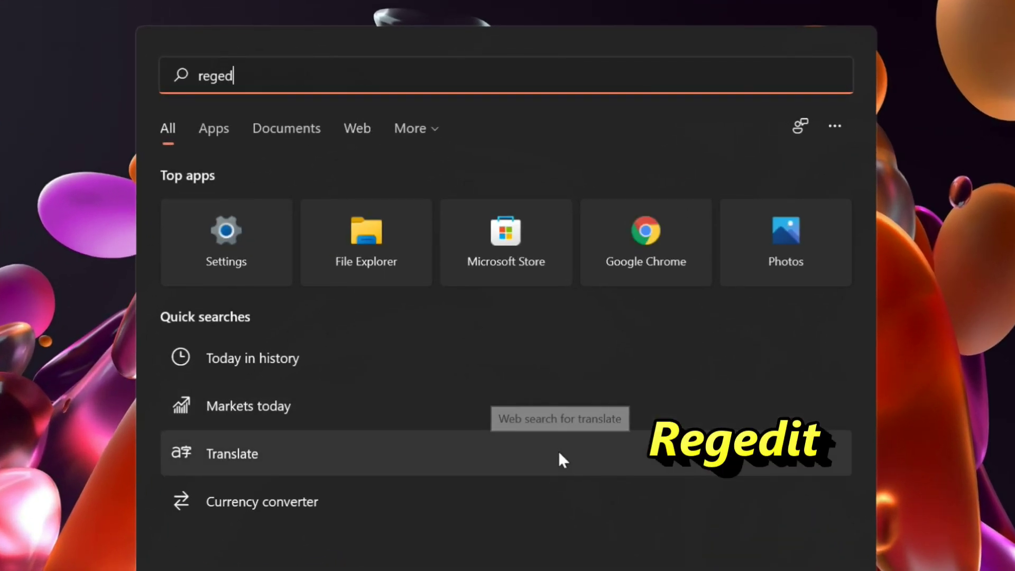
{"action": "type", "text": "it"}
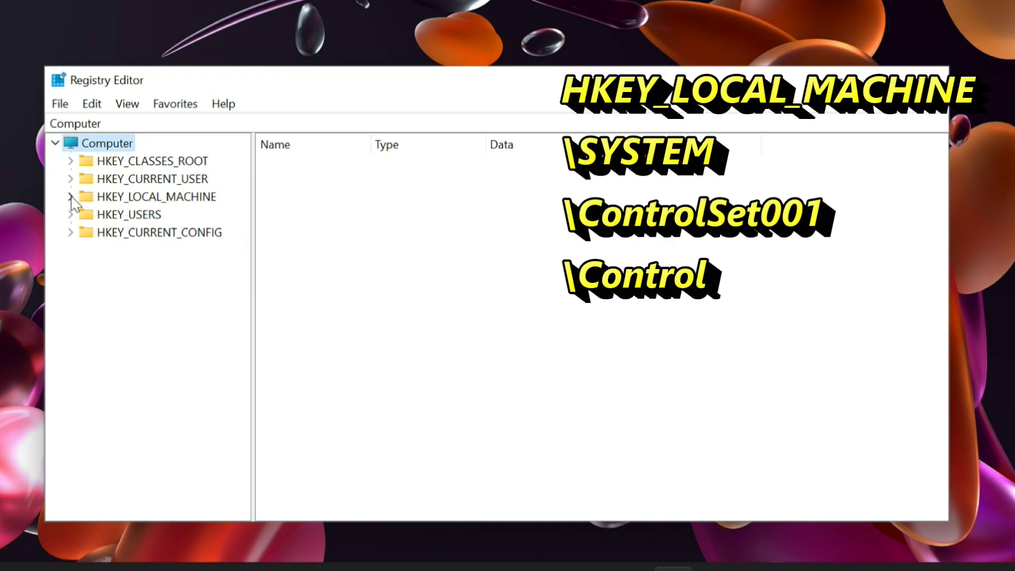
Step: Navigate to HKEY_LOCAL_MACHINE\SYSTEM\ControlSet001\Control and expand it to show its values and subkeys
{"action": "left_click", "coordinate": [70, 197]}
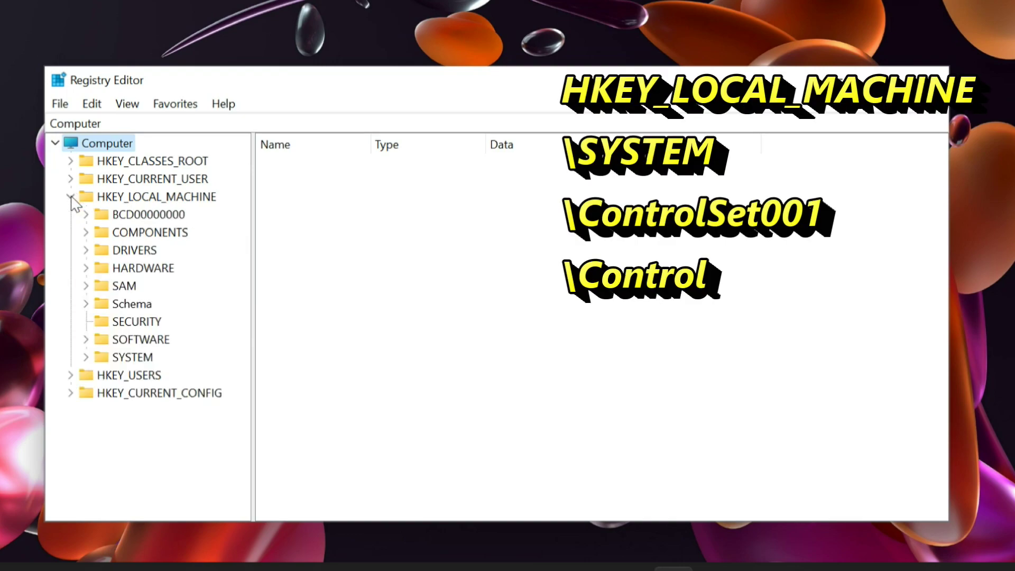
{"action": "left_click", "coordinate": [85, 358]}
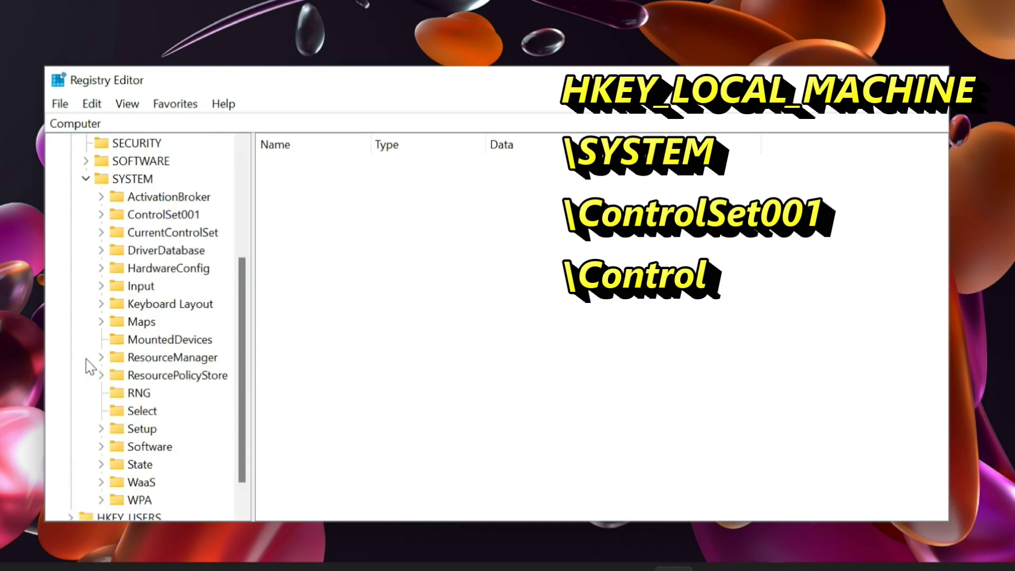
{"action": "left_click", "coordinate": [139, 222]}
{"action": "left_click", "coordinate": [101, 214]}
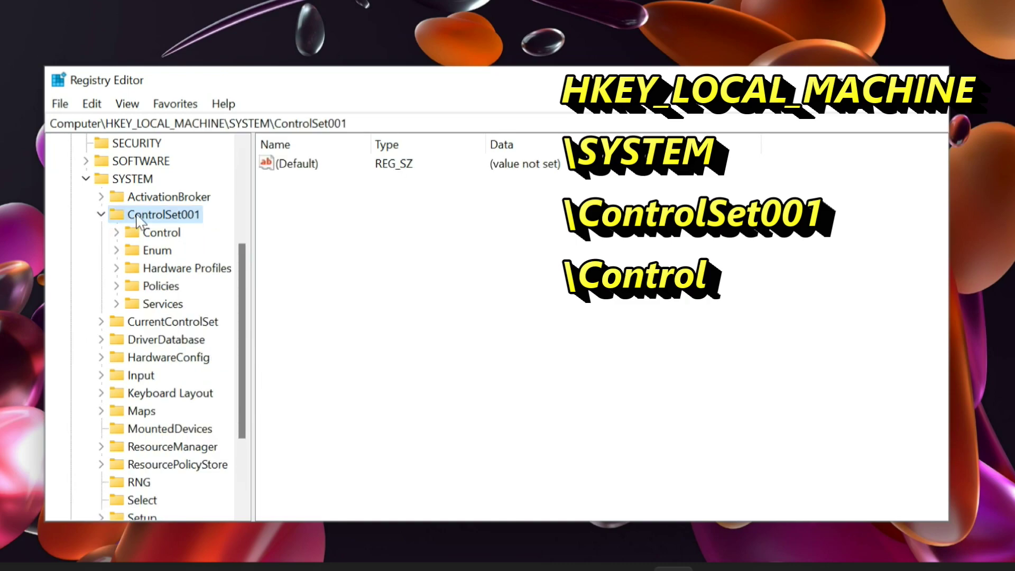
{"action": "left_click", "coordinate": [162, 235]}
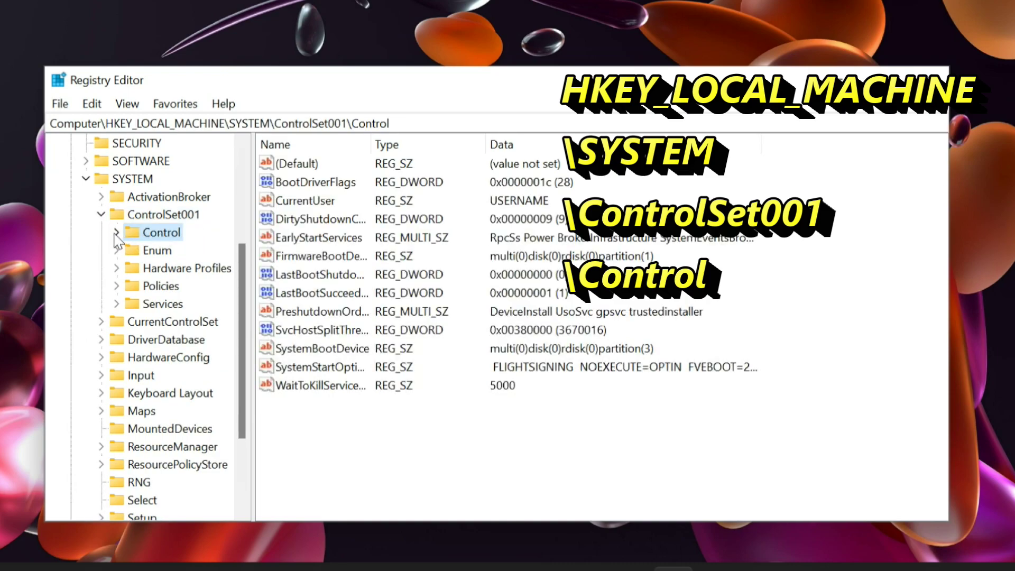
{"action": "left_click", "coordinate": [116, 234]}
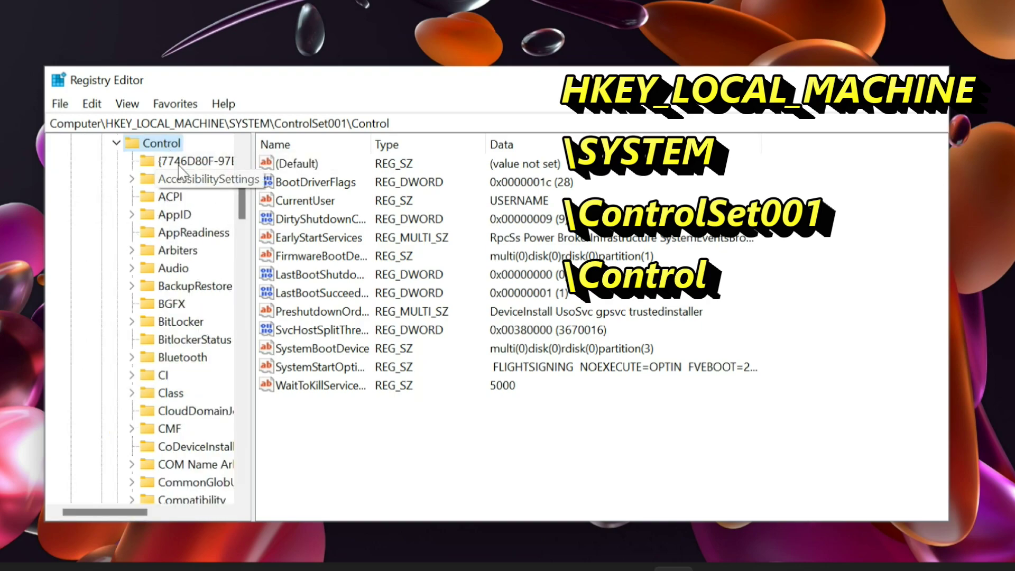
{"action": "right_click", "coordinate": [163, 147]}
{"action": "mouse_move", "coordinate": [204, 178]}
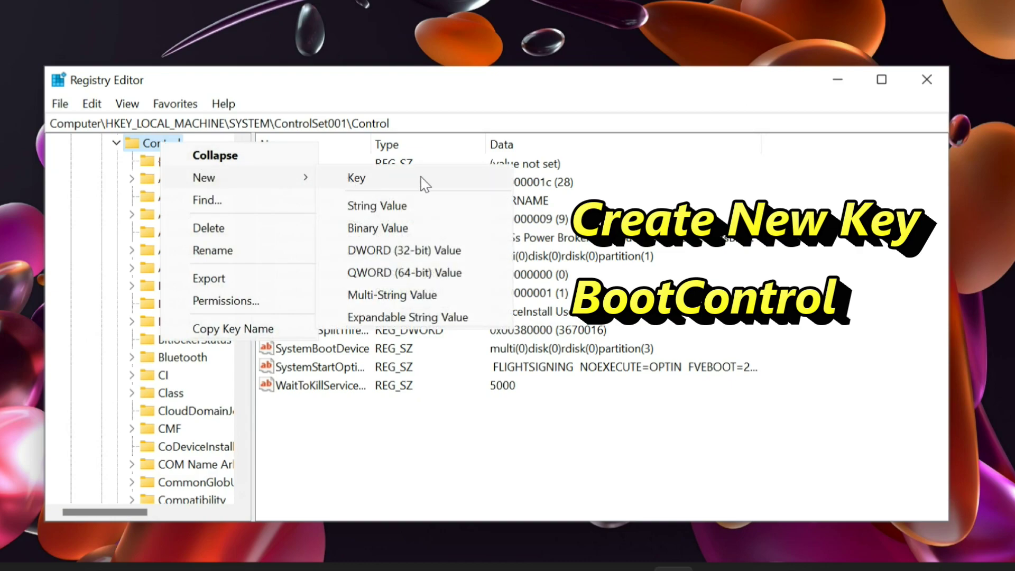
Step: Add a new subkey named BootControl under the Control key
{"action": "left_click", "coordinate": [423, 183]}
{"action": "type", "text": "Boo"}
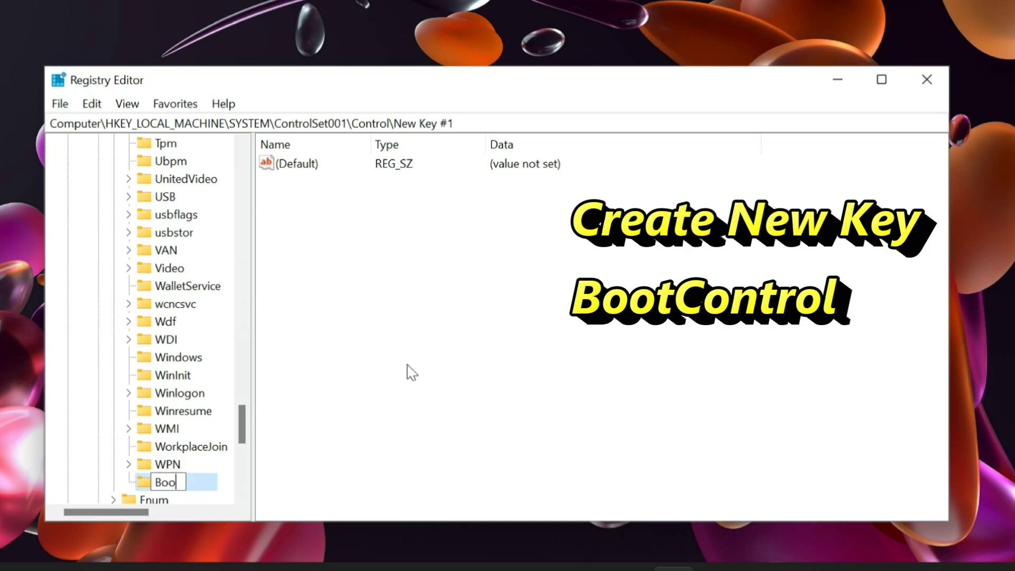
{"action": "type", "text": "tCon"}
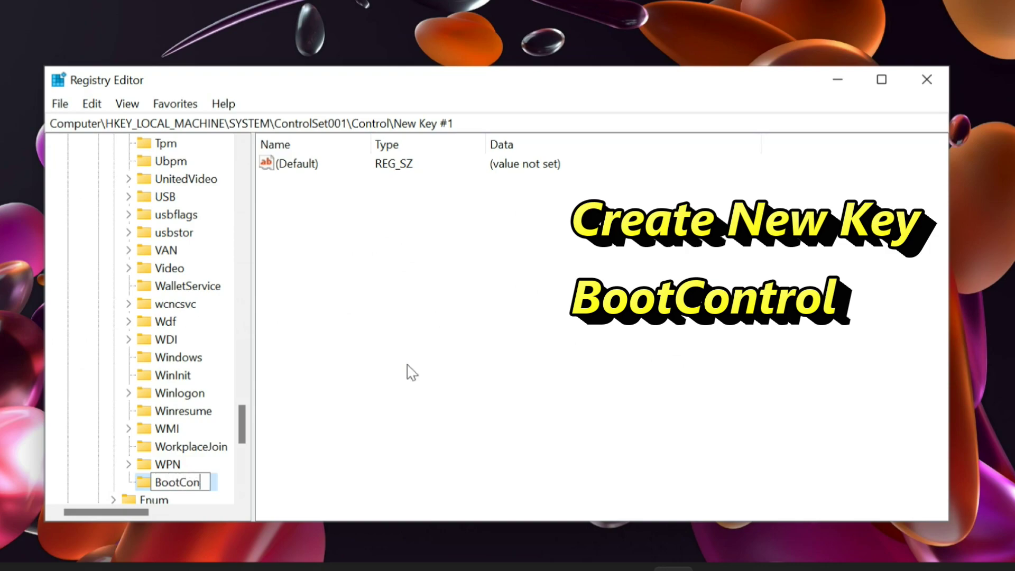
{"action": "type", "text": "trol"}
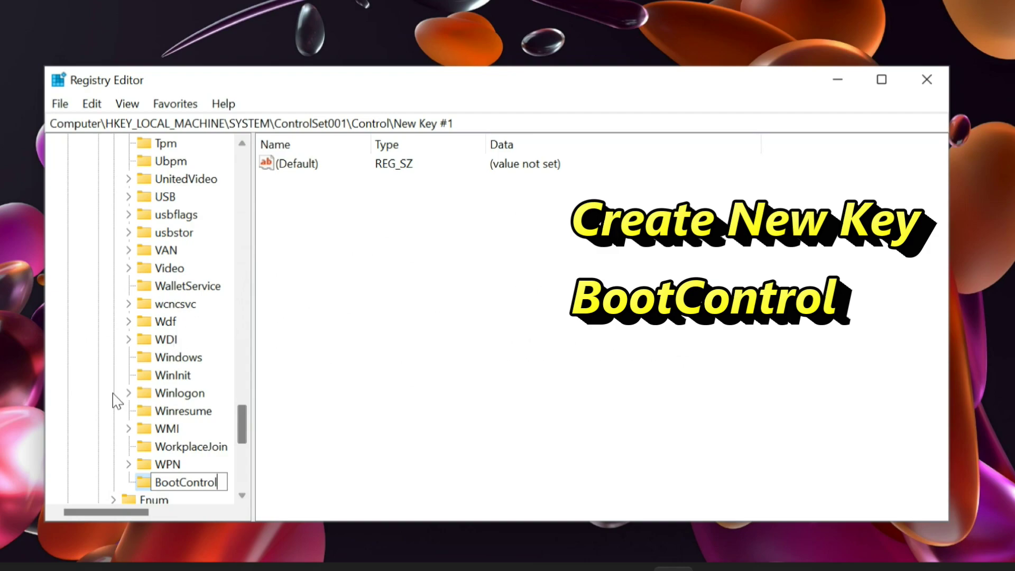
{"action": "left_click", "coordinate": [242, 498]}
{"action": "scroll", "coordinate": [242, 498], "scroll_direction": "down", "scroll_amount": 5}
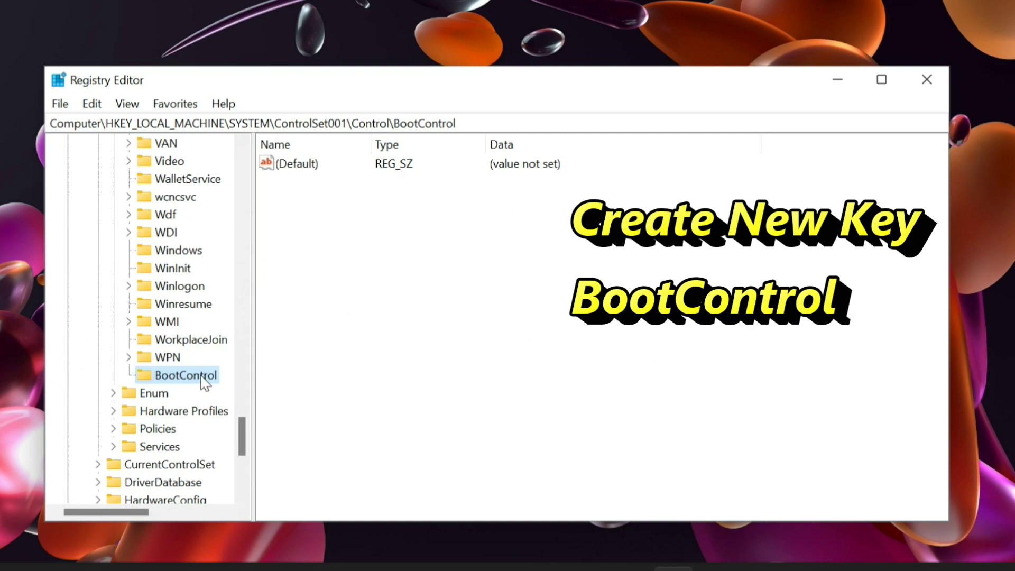
{"action": "right_click", "coordinate": [288, 194]}
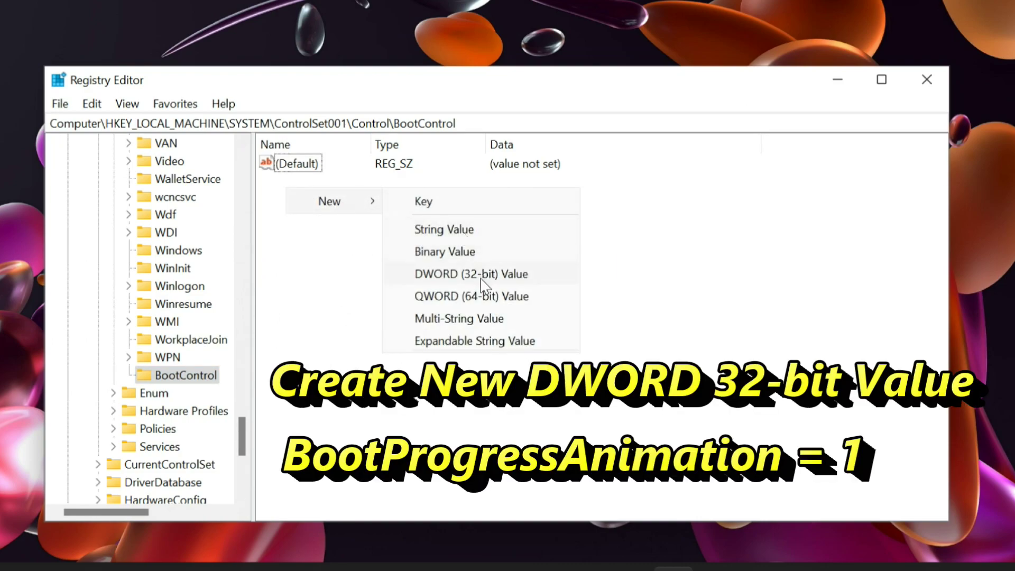
Step: Add a DWORD (32-bit) value named BootProgressAnimation to BootControl and widen the Name column
{"action": "left_click", "coordinate": [484, 277]}
{"action": "type", "text": "Bo"}
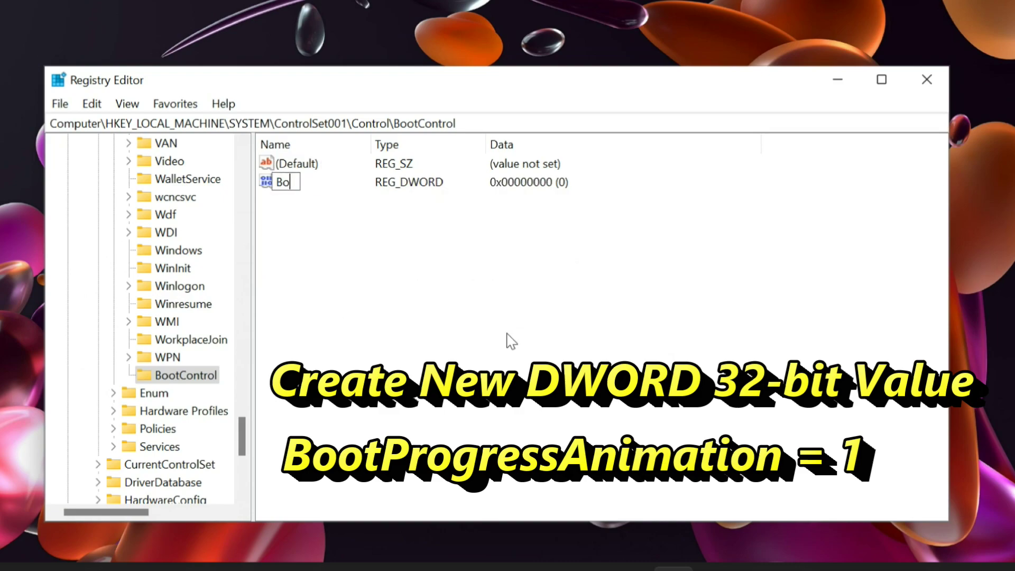
{"action": "type", "text": "otProgres"}
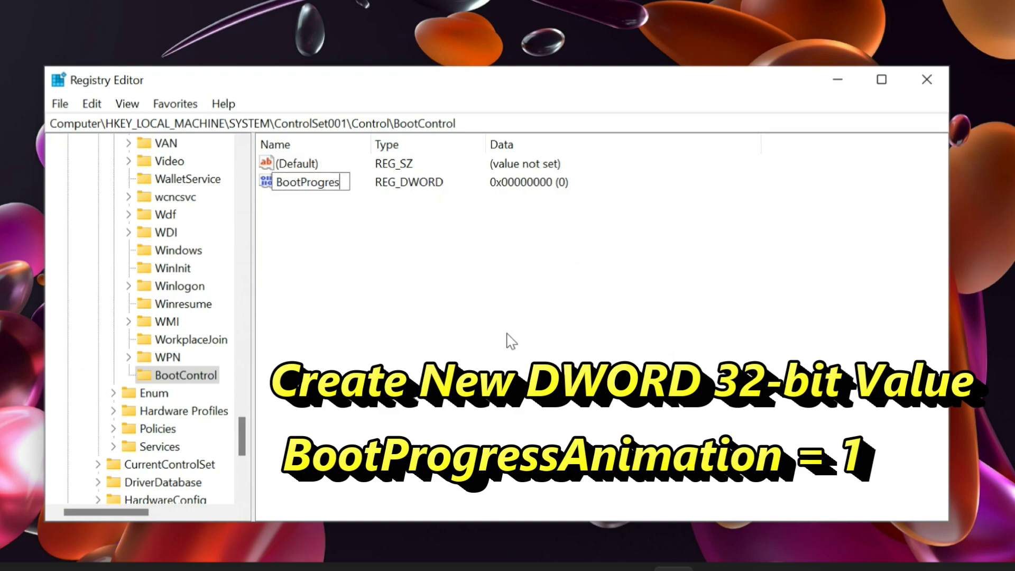
{"action": "type", "text": "sA"}
{"action": "type", "text": "nimation"}
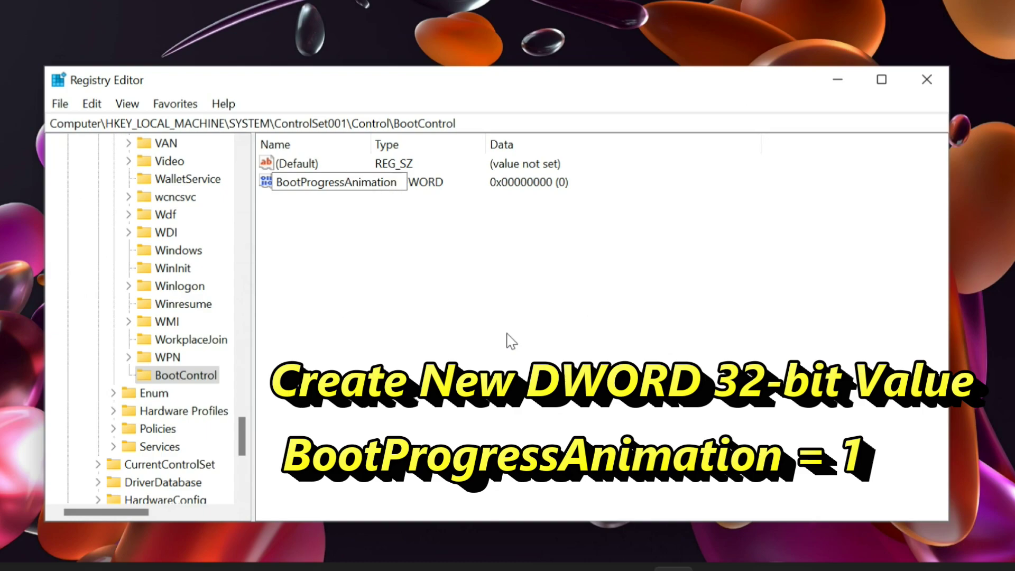
{"action": "key", "text": "Return"}
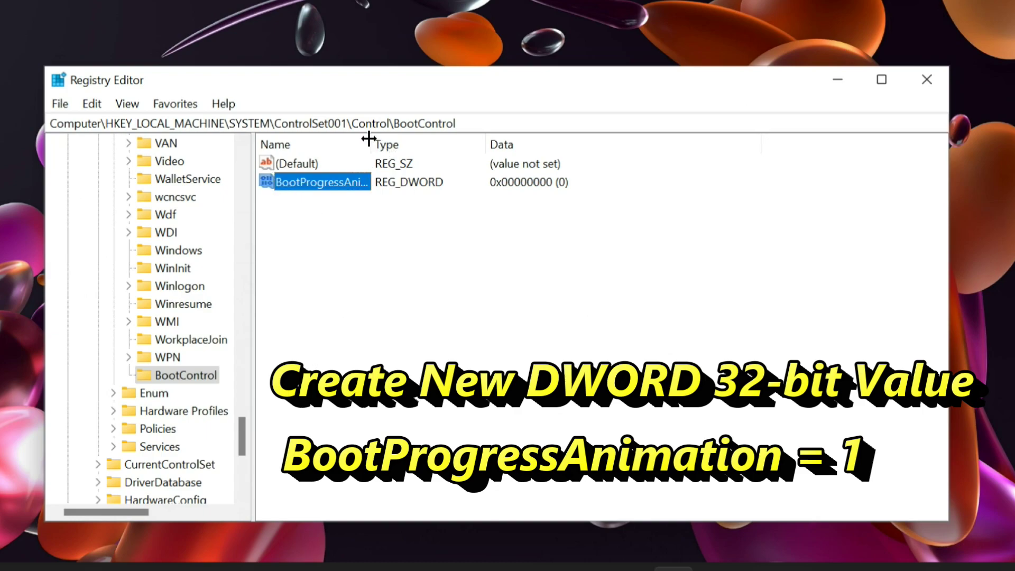
{"action": "left_click_drag", "start_coordinate": [369, 140], "coordinate": [438, 140]}
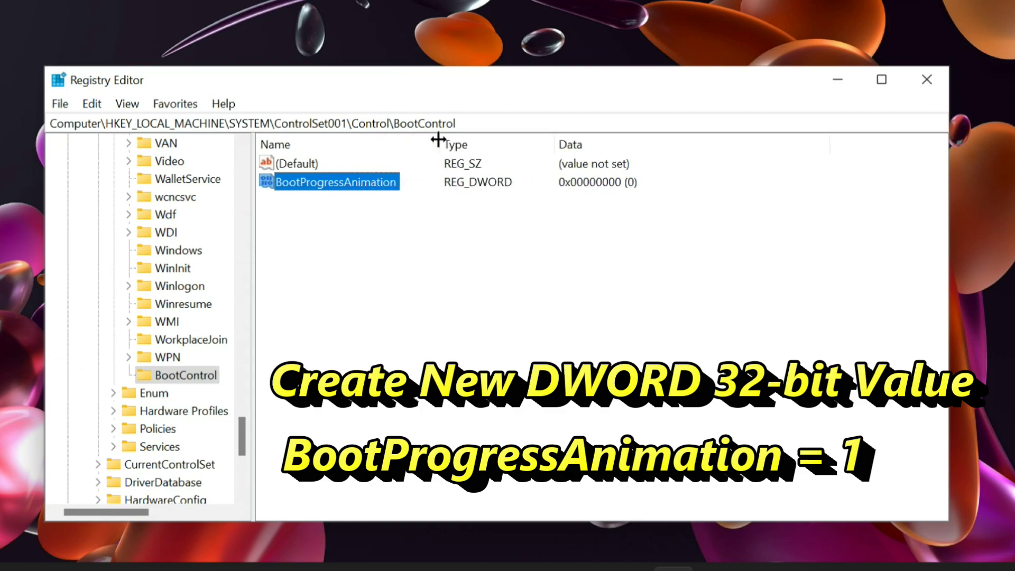
Step: Set BootProgressAnimation's value data to 1
{"action": "double_click", "coordinate": [332, 186]}
{"action": "double_click", "coordinate": [334, 190]}
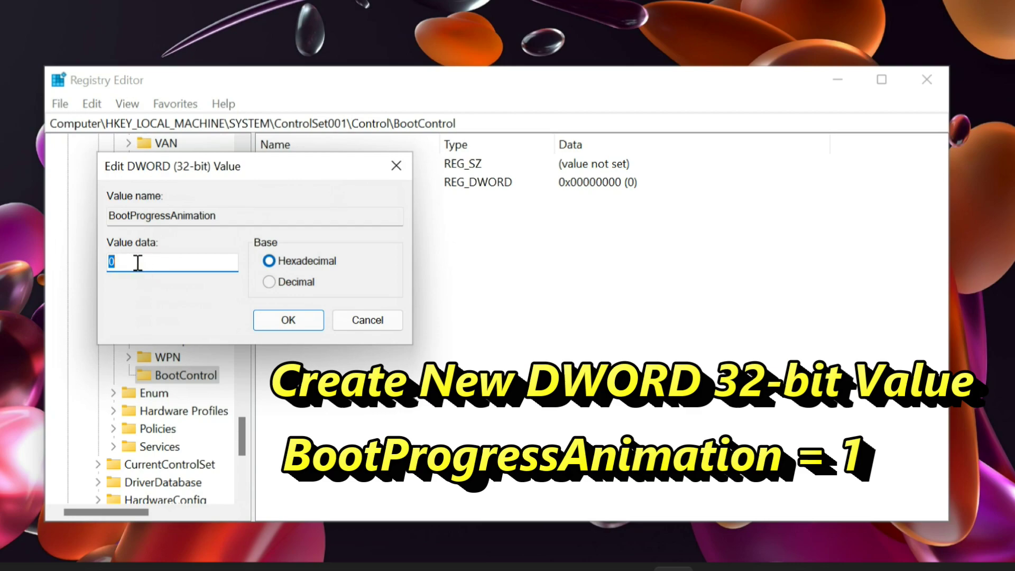
{"action": "type", "text": "1"}
{"action": "left_click", "coordinate": [289, 320]}
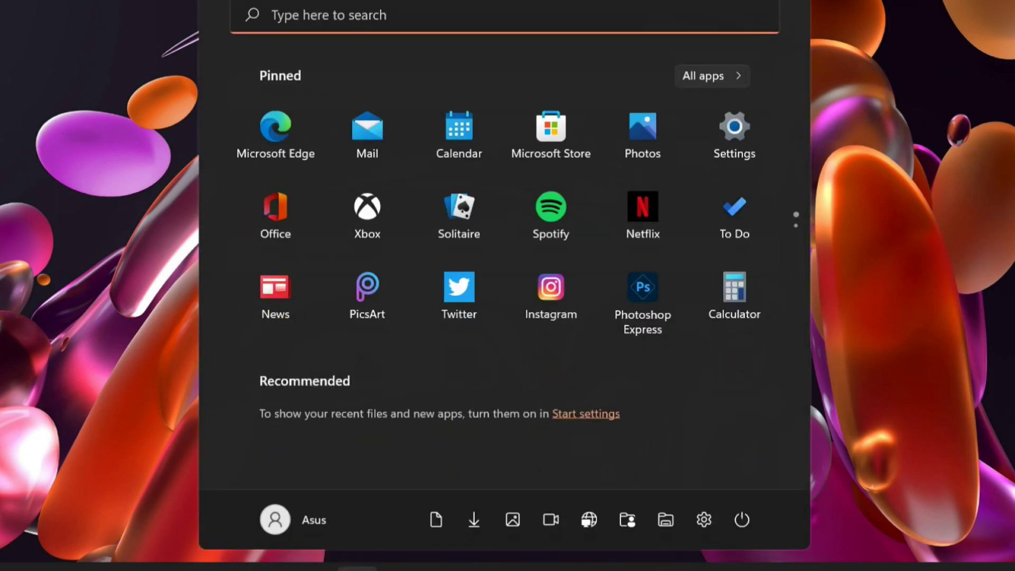
Step: Restart the computer from the Start menu's Power options
{"action": "left_click", "coordinate": [738, 517]}
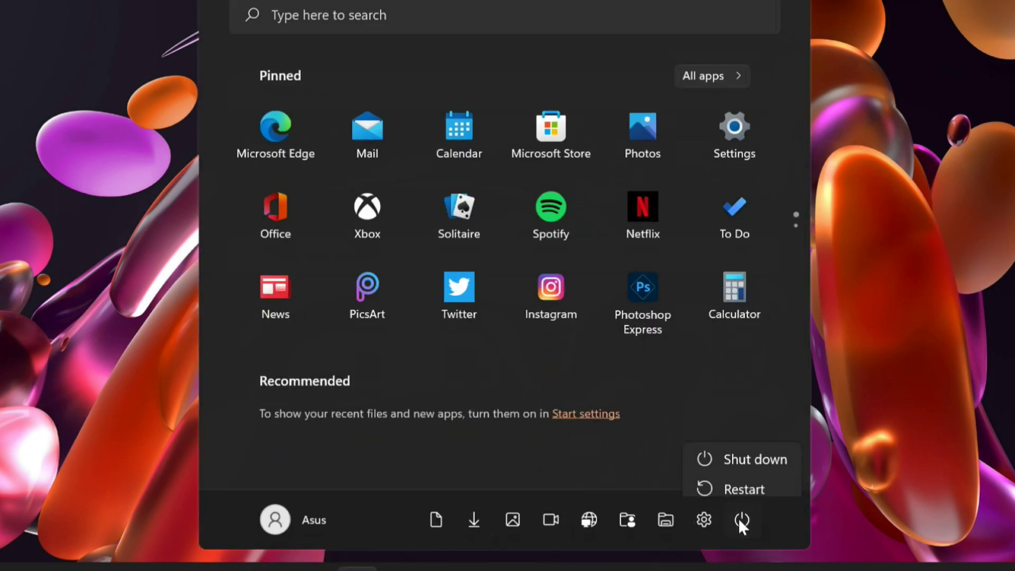
{"action": "left_click", "coordinate": [752, 482]}
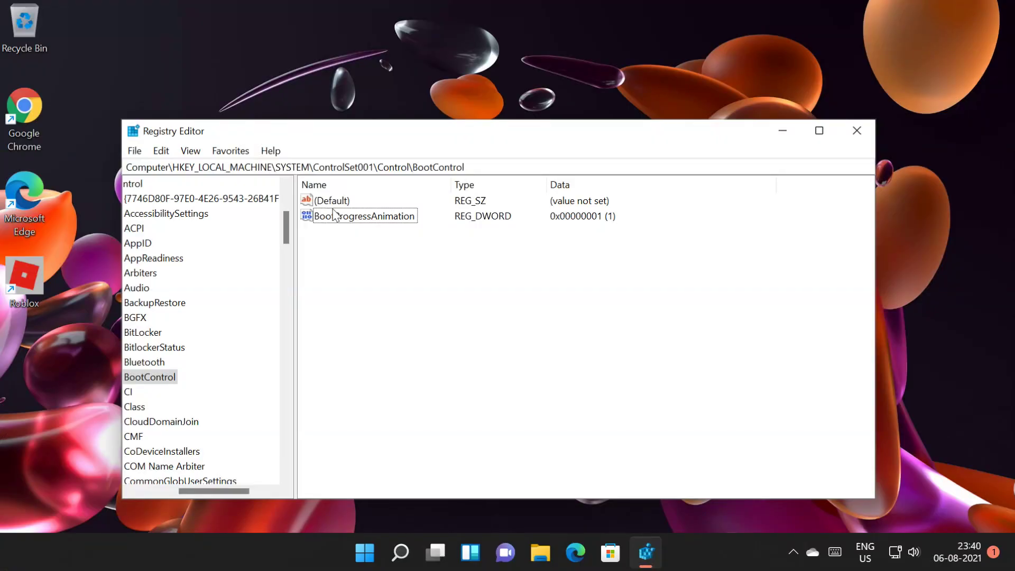
Step: Set BootProgressAnimation's value data back to 0, then close Registry Editor
{"action": "left_click", "coordinate": [337, 216]}
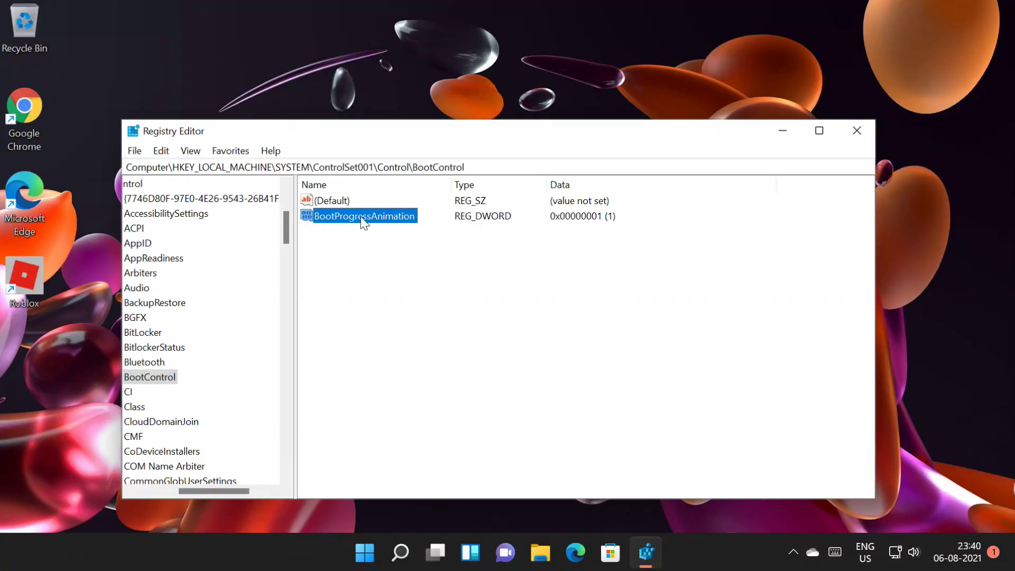
{"action": "double_click", "coordinate": [363, 217]}
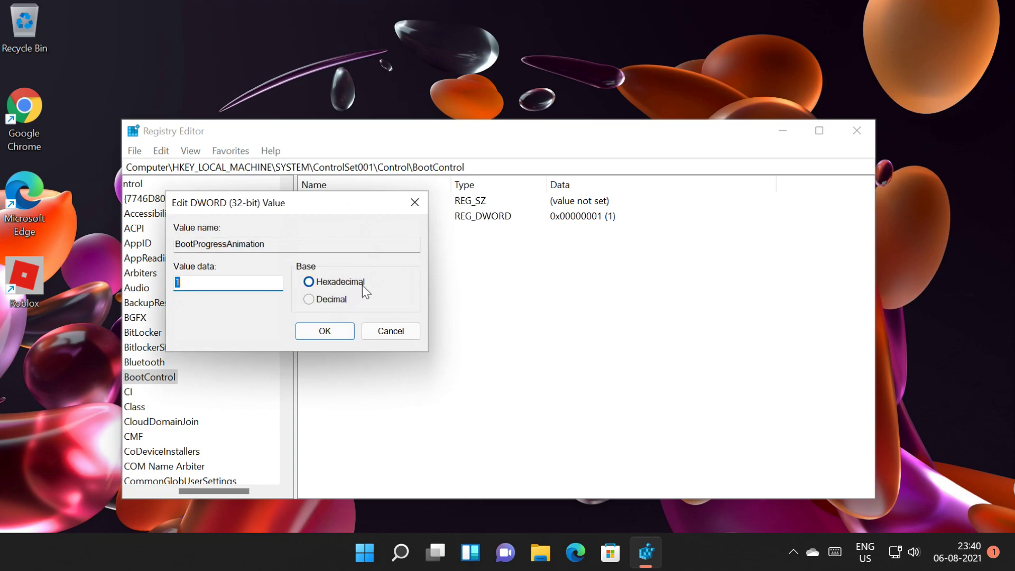
{"action": "type", "text": "0"}
{"action": "left_click", "coordinate": [332, 332]}
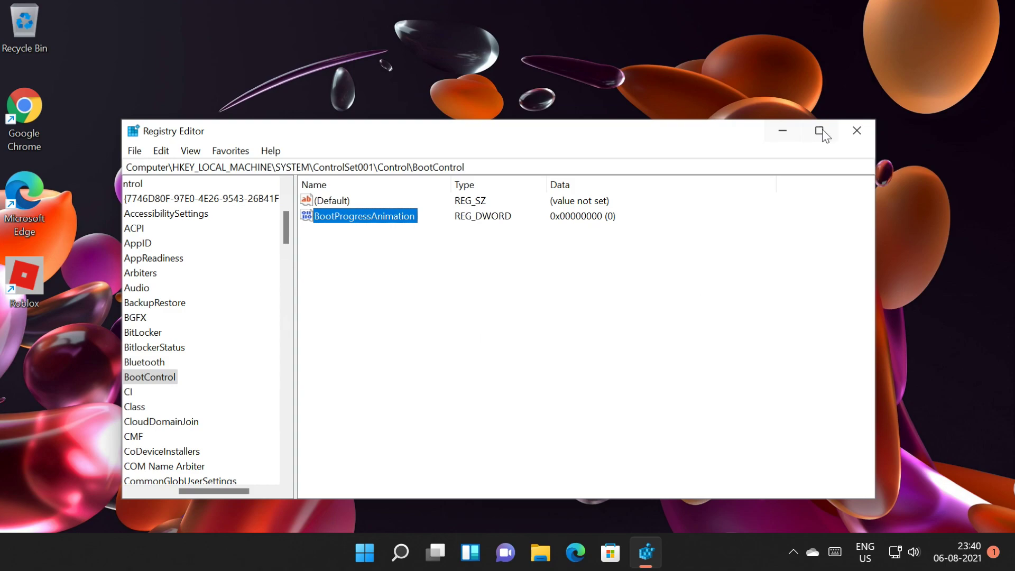
{"action": "left_click", "coordinate": [857, 131]}
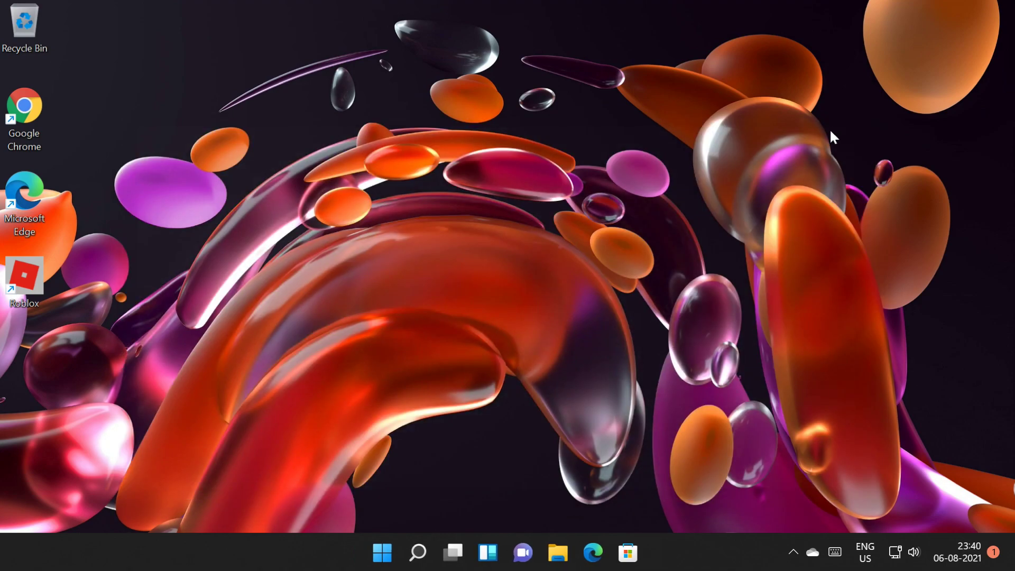